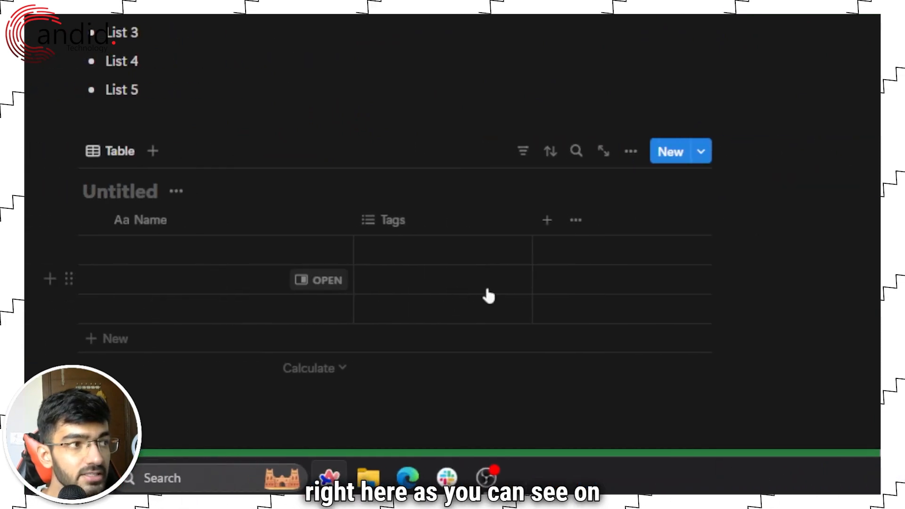
Title the untitled table database "Sample Database"
left_click(139, 188)
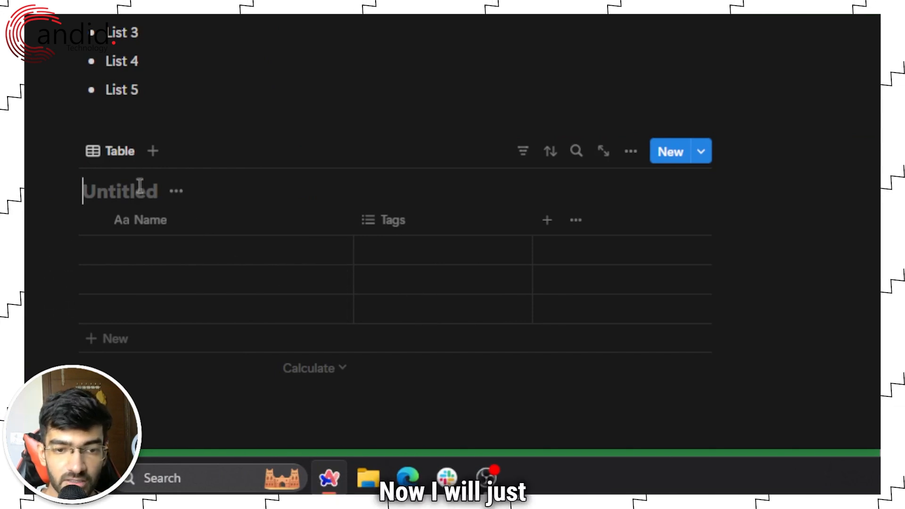
type("Samp")
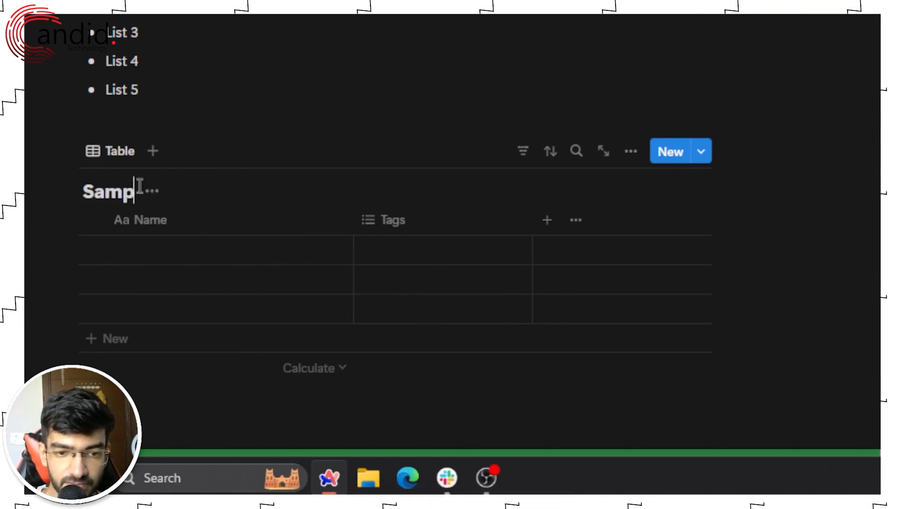
type("le Database")
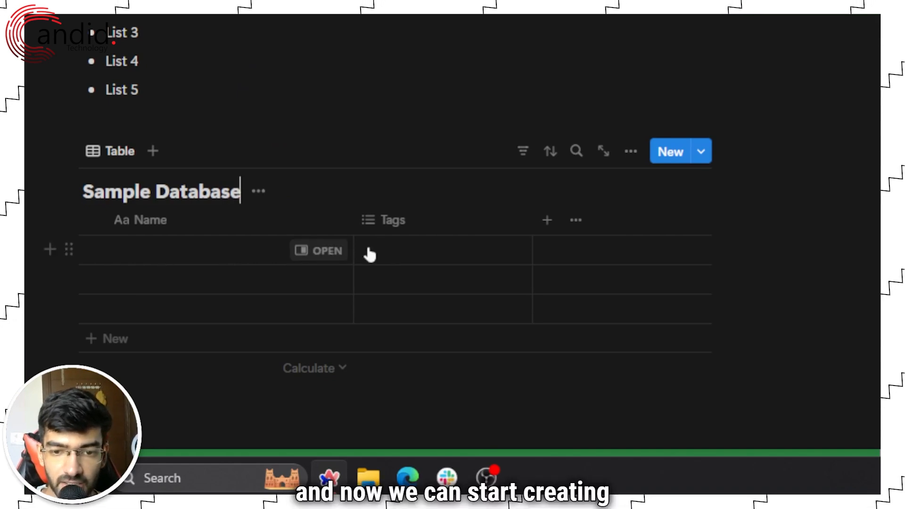
left_click(434, 255)
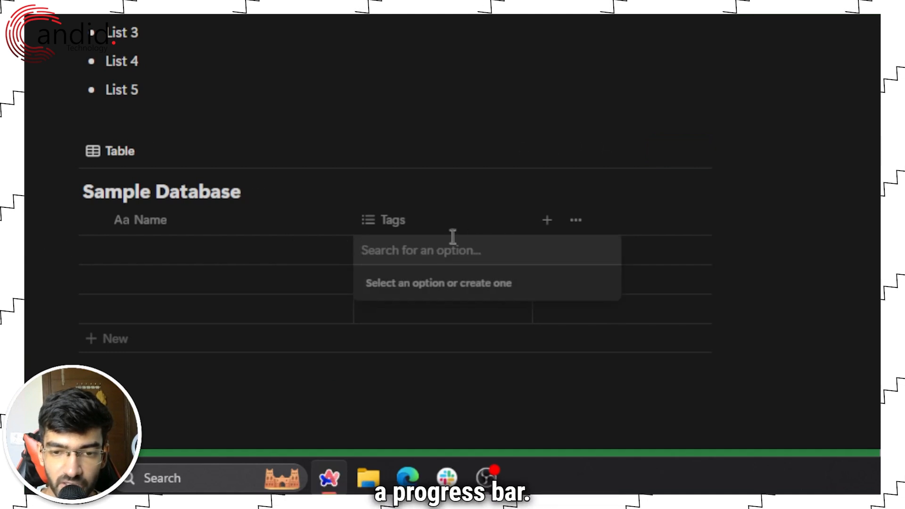
key("Escape")
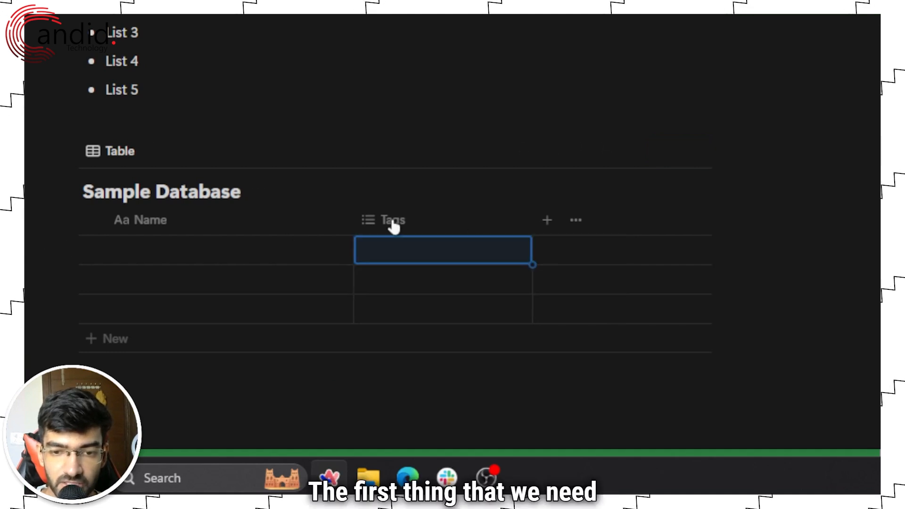
Add a new Number property to the database, using the plain Number format
left_click(547, 220)
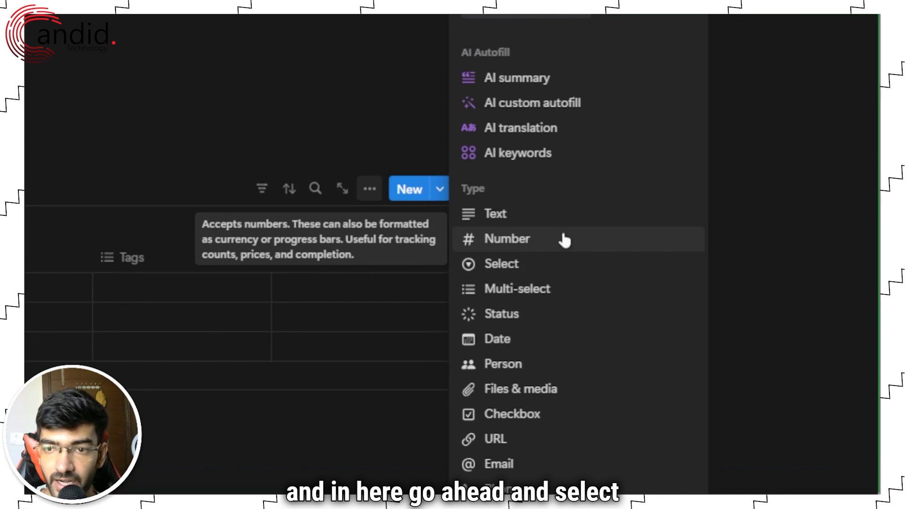
scroll(556, 240, "up", 1)
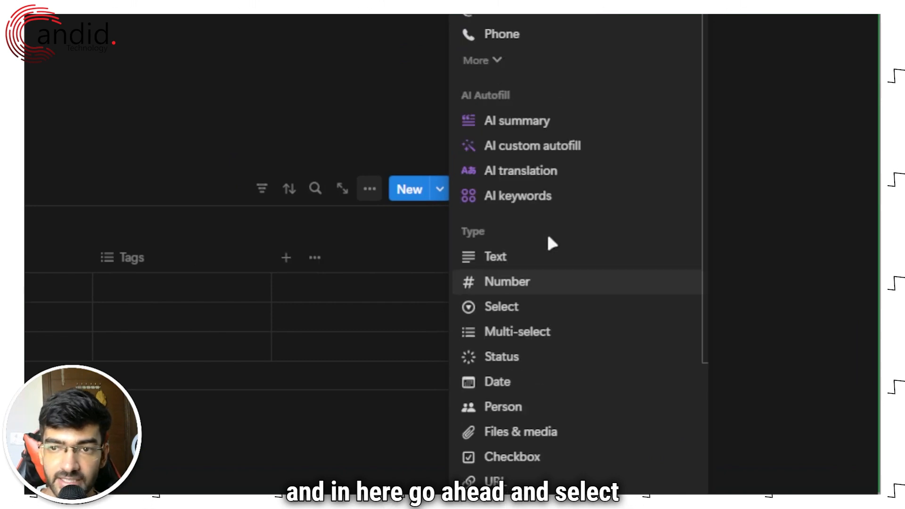
left_click(530, 281)
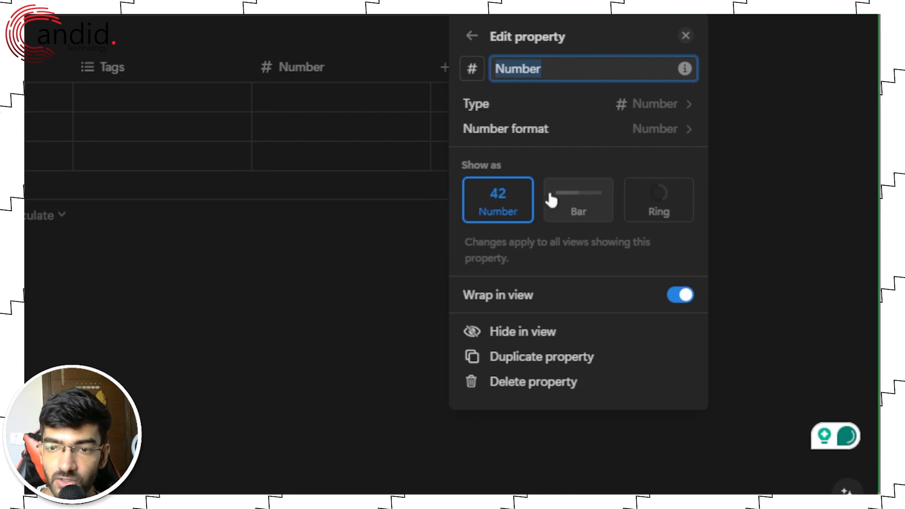
left_click(566, 72)
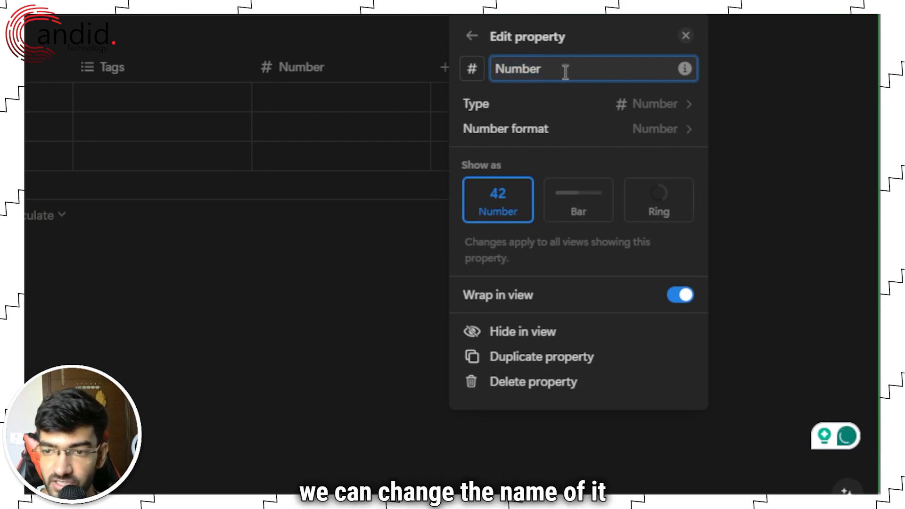
left_click(657, 127)
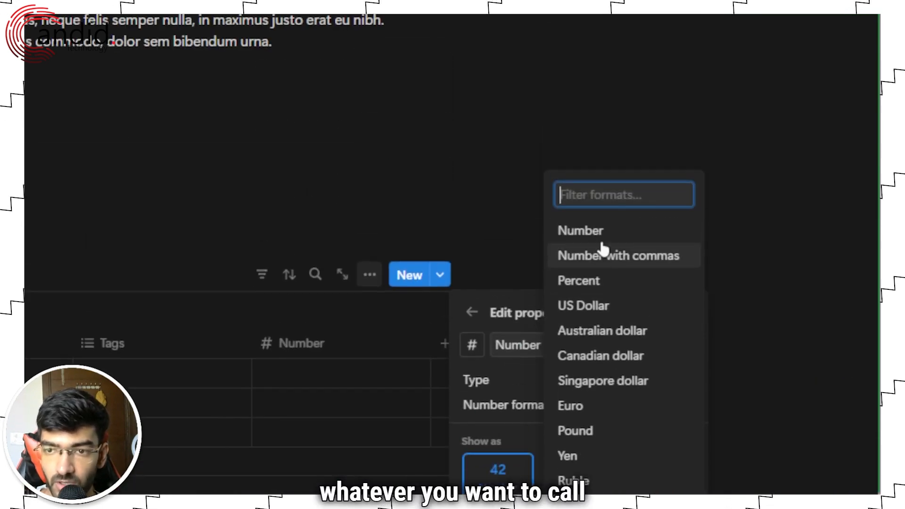
left_click(602, 236)
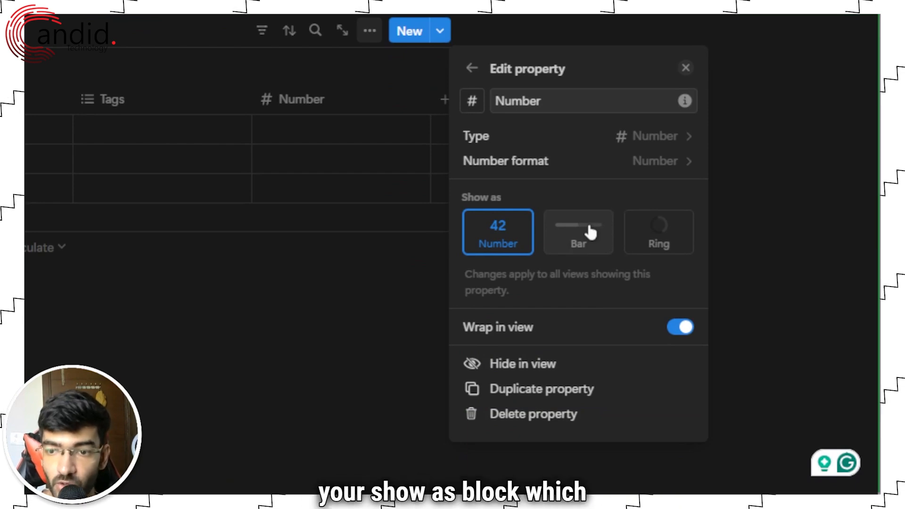
Show the Number property as a bar in red, divided by 100
left_click(590, 232)
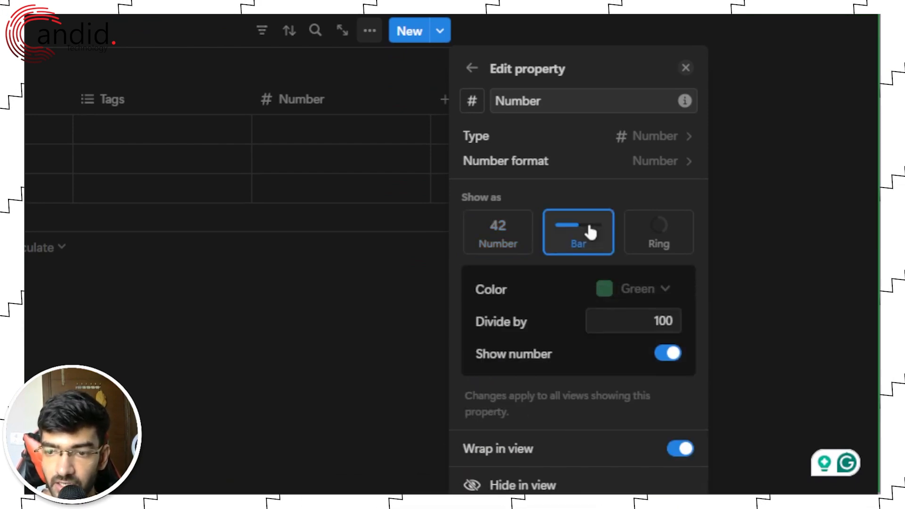
left_click(668, 240)
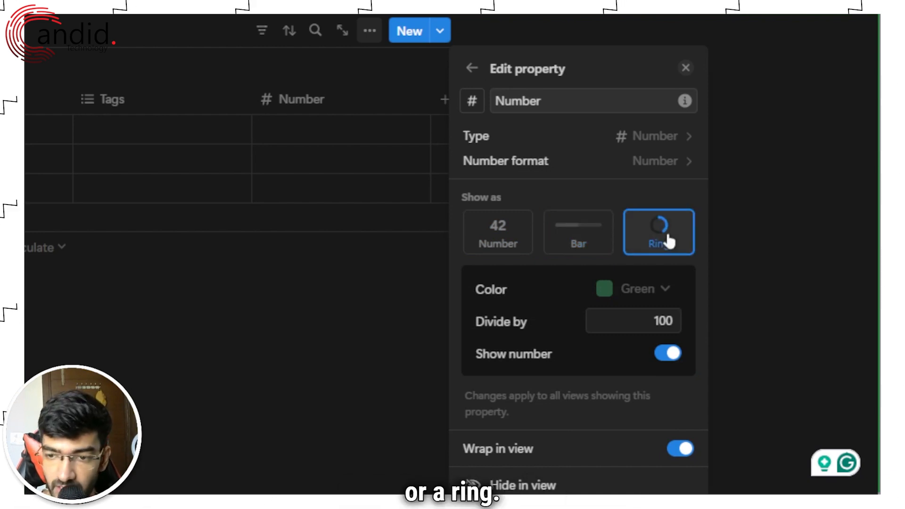
left_click(588, 236)
left_click(643, 290)
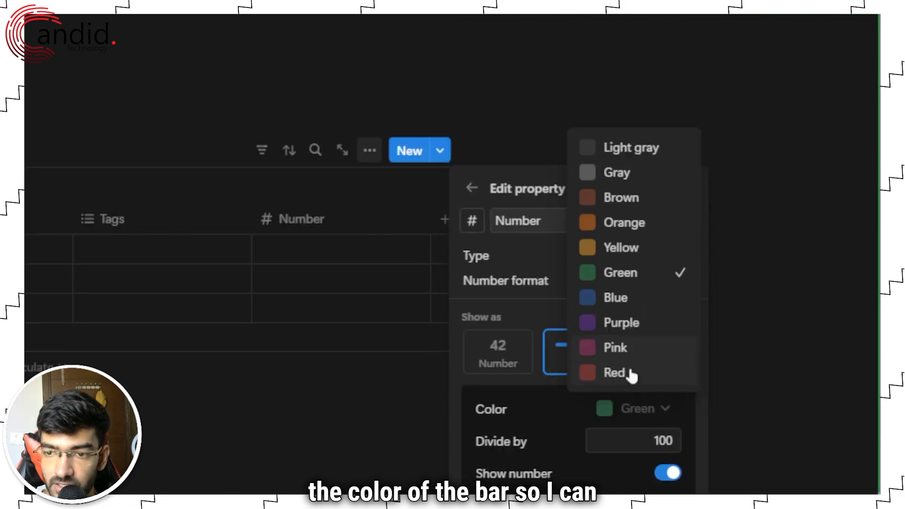
left_click(631, 373)
left_click(636, 325)
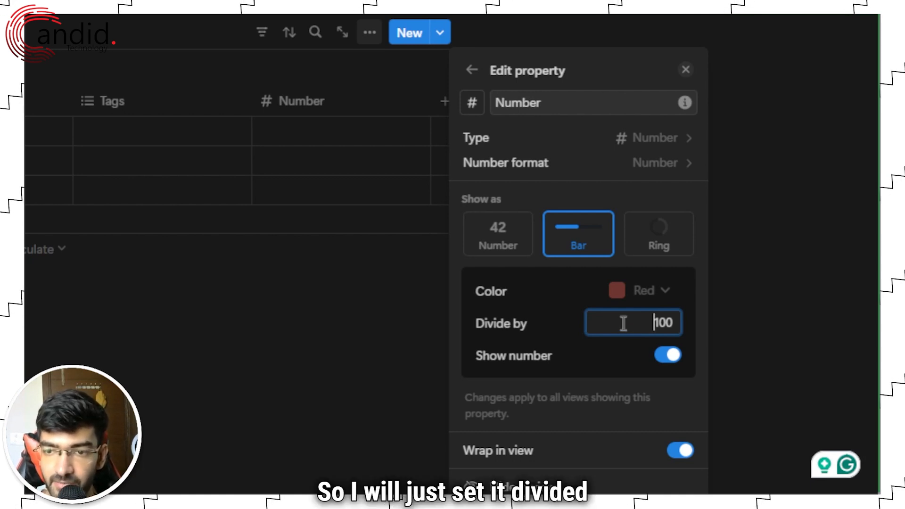
left_click(353, 265)
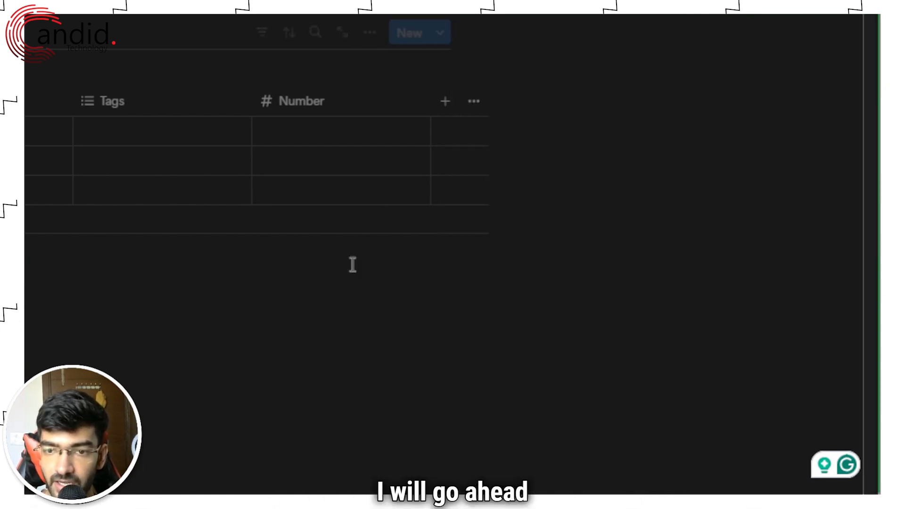
Enter 25 in the first row of the Number column
left_click(367, 124)
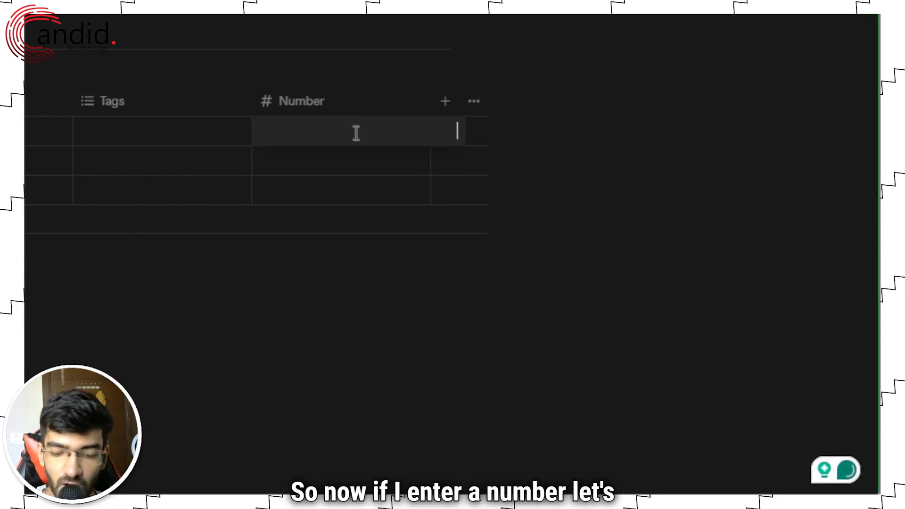
type("25")
key("Return")
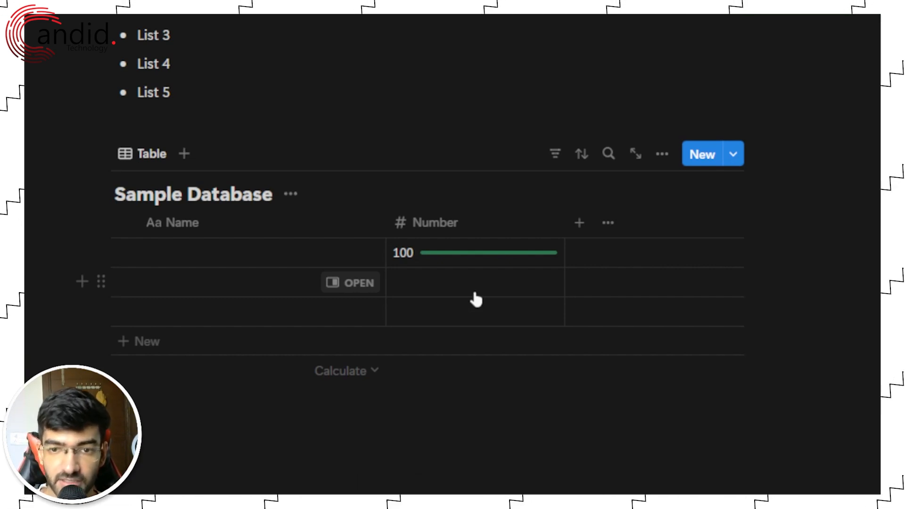
Rename the Number property to "Progress" and show it as a plain number instead of a bar
left_click(454, 226)
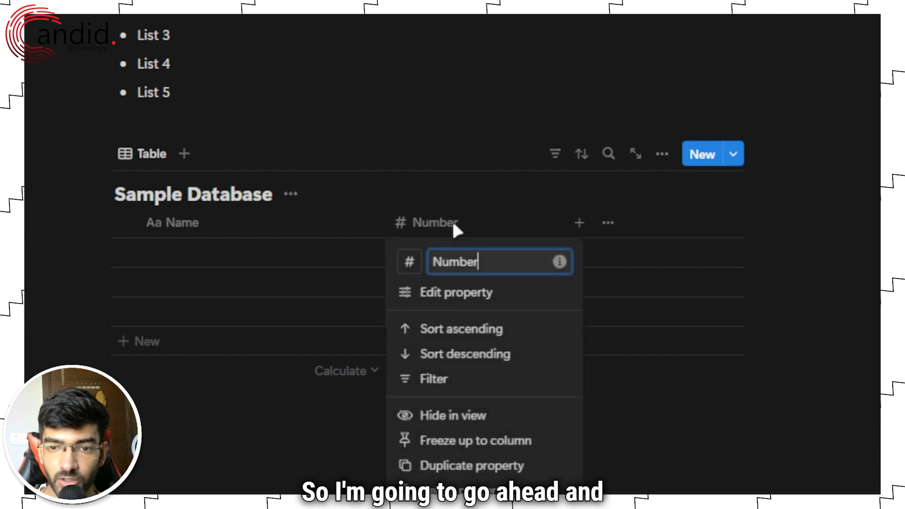
double_click(473, 250)
type("Progress")
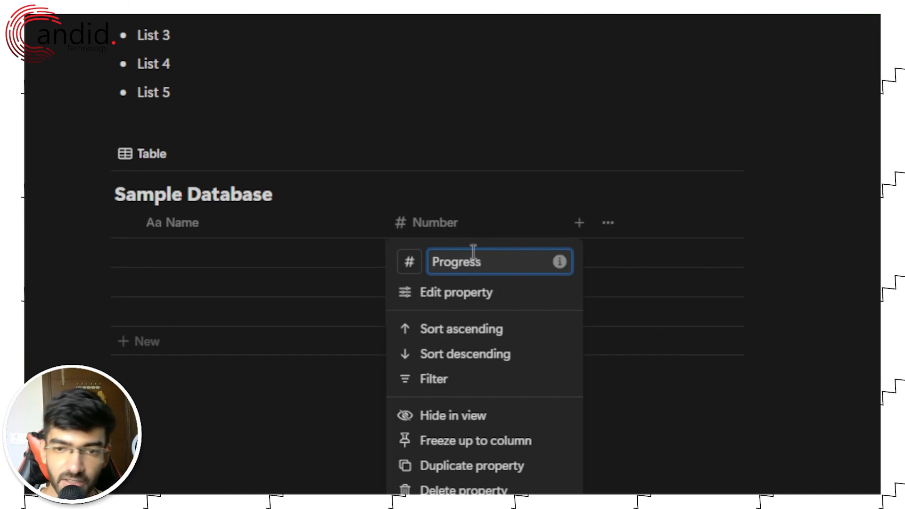
left_click(479, 303)
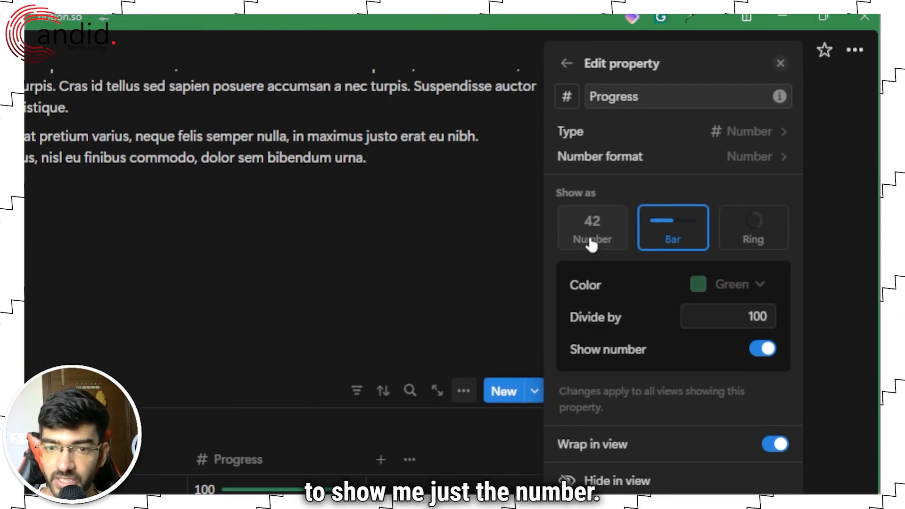
left_click(591, 241)
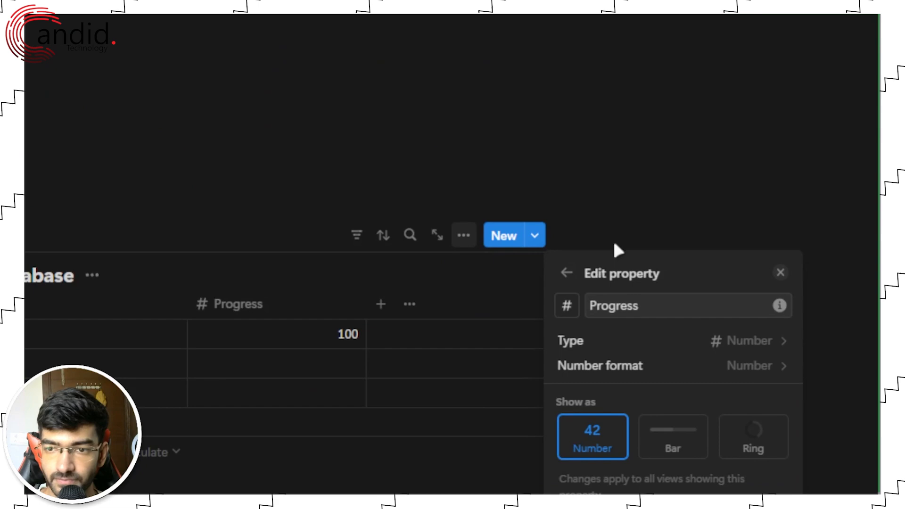
left_click(451, 300)
Add another Number property named "Overall" to the database, shown as a plain number
left_click(379, 306)
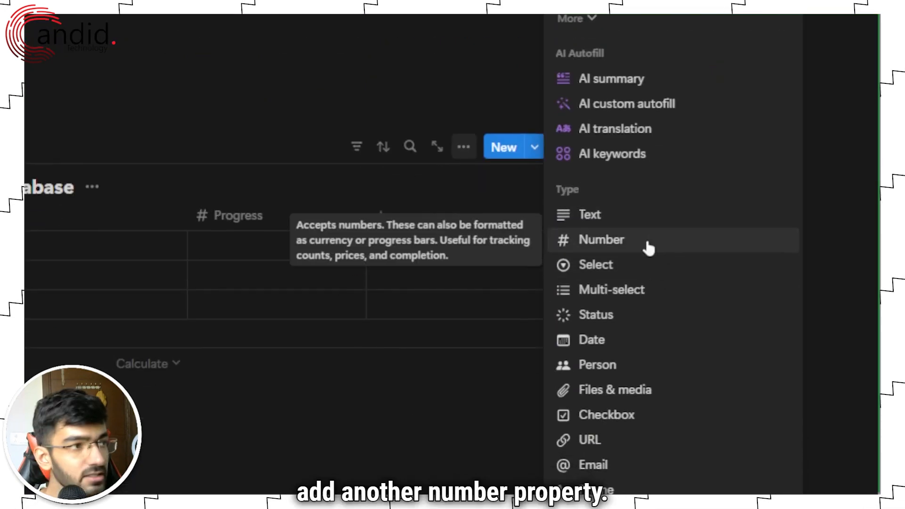
left_click(646, 494)
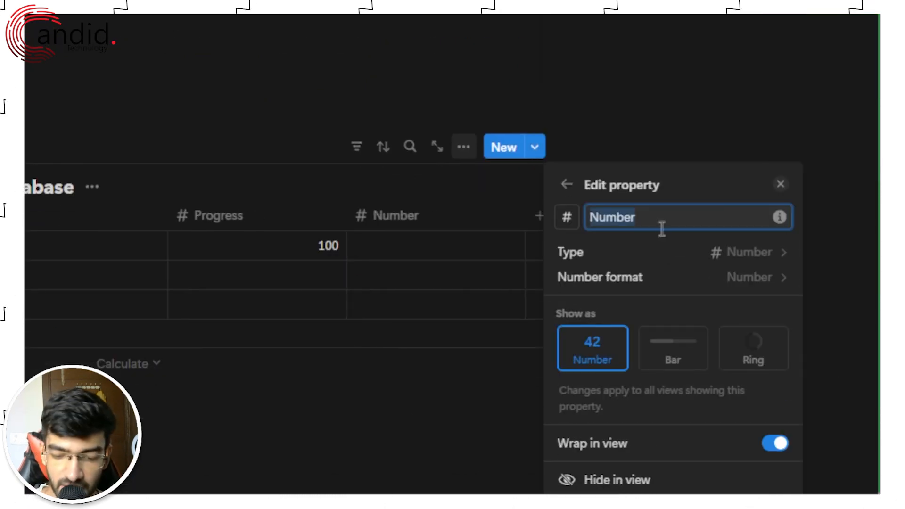
type("Overall")
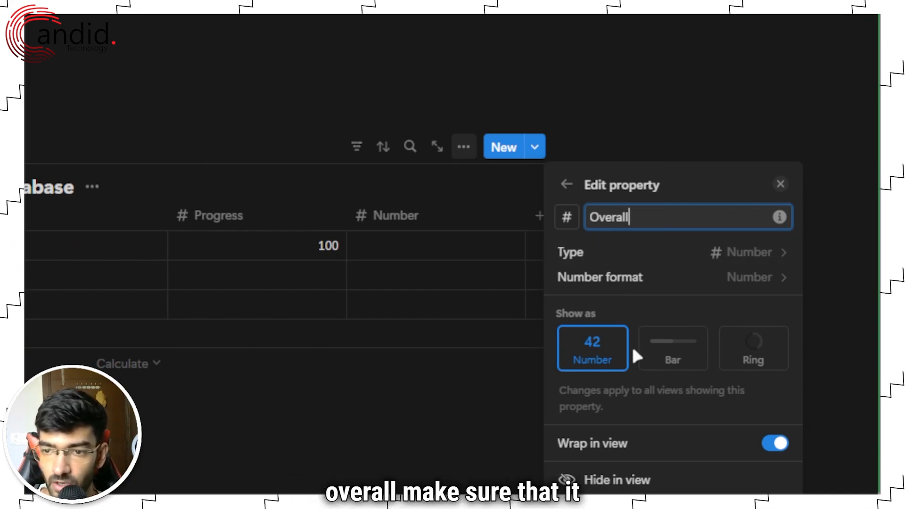
left_click(434, 243)
Enter 1000 in the first row of the Overall column
left_click(435, 244)
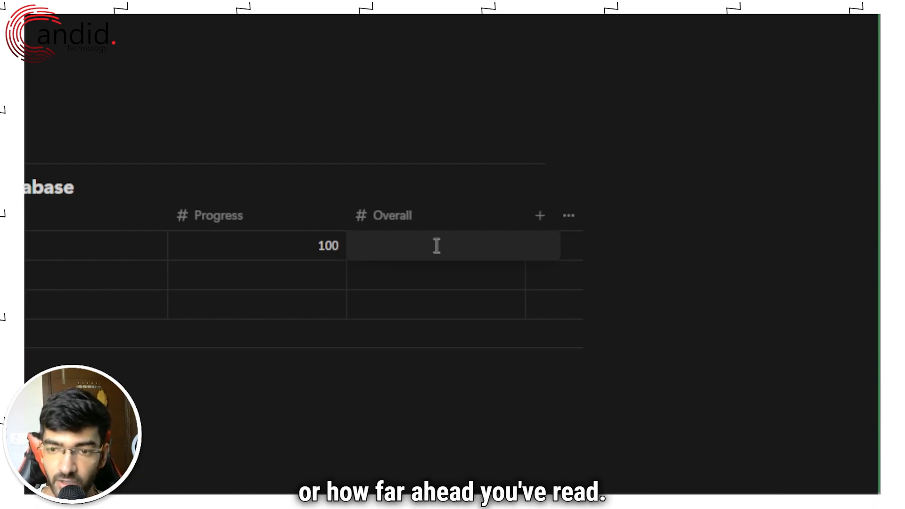
type("1000")
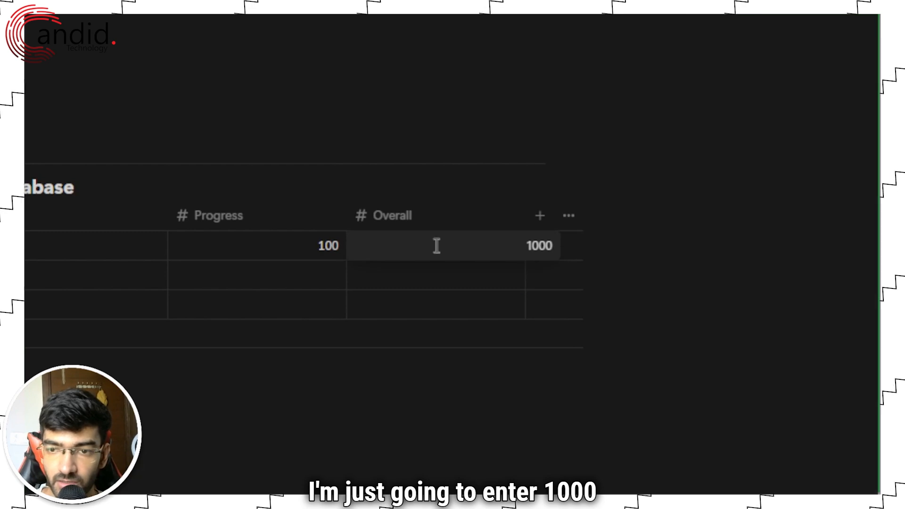
key("Return")
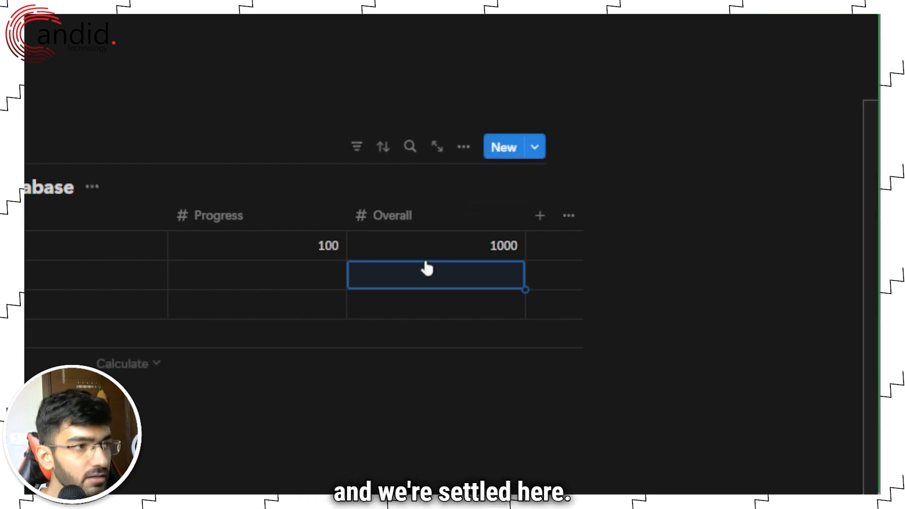
Add a Formula property named "Progress Bar" to the database
left_click(542, 213)
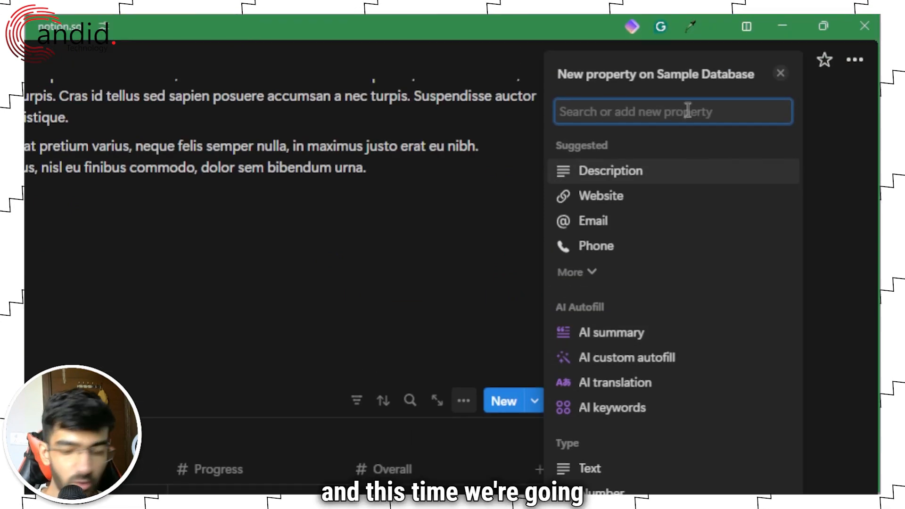
type("form")
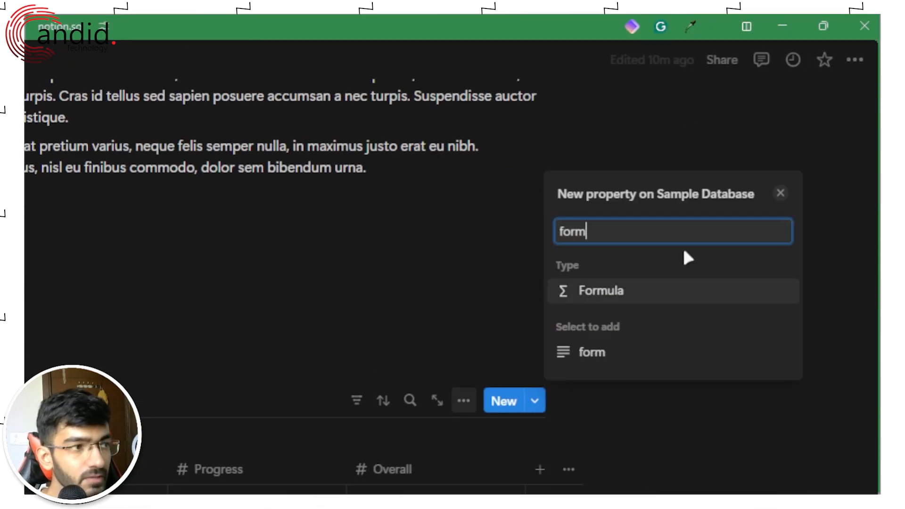
left_click(630, 295)
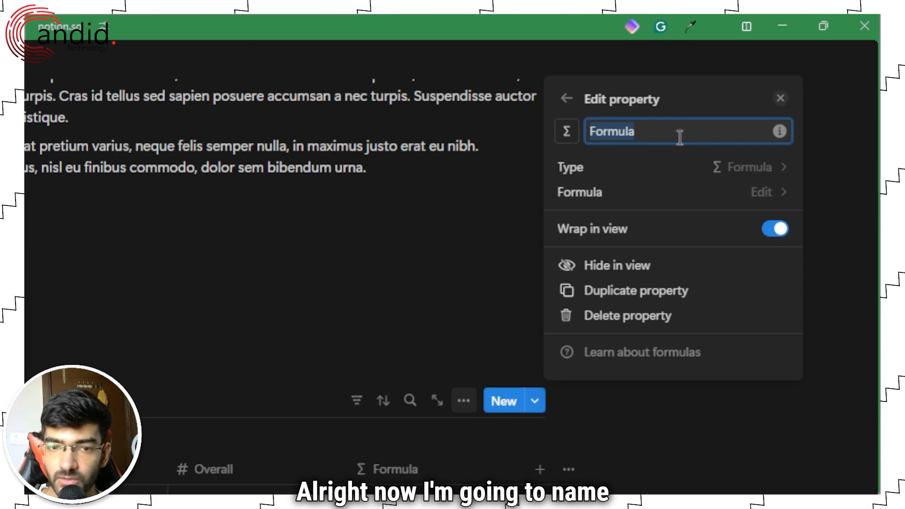
type("Prog")
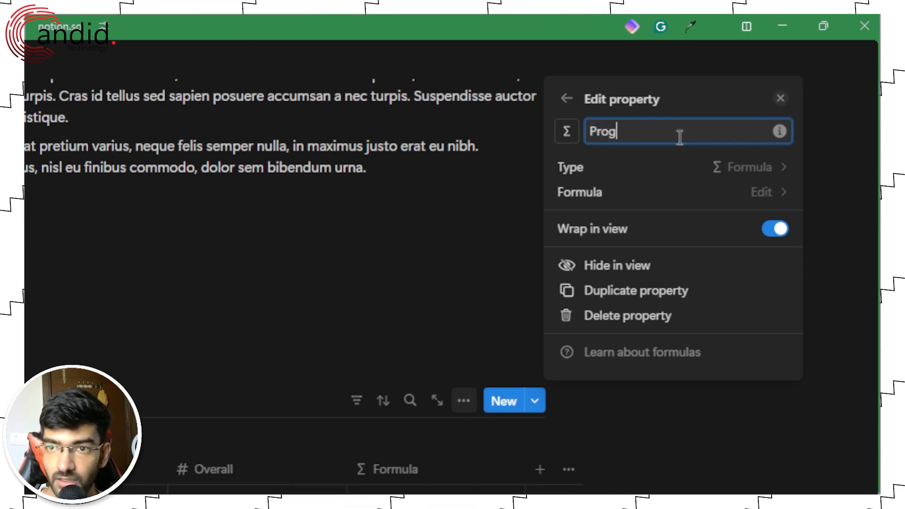
type("ress Bar")
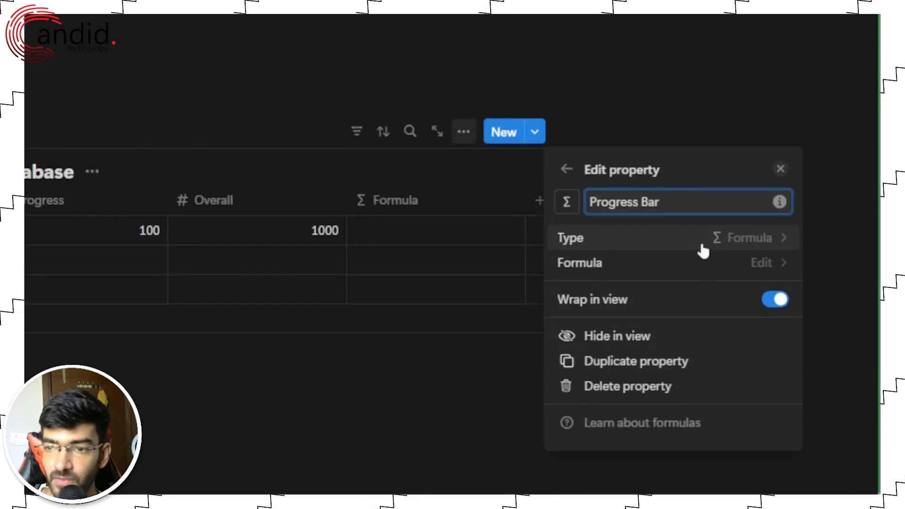
Set the Progress Bar property's formula to Progress/Overall
left_click(672, 264)
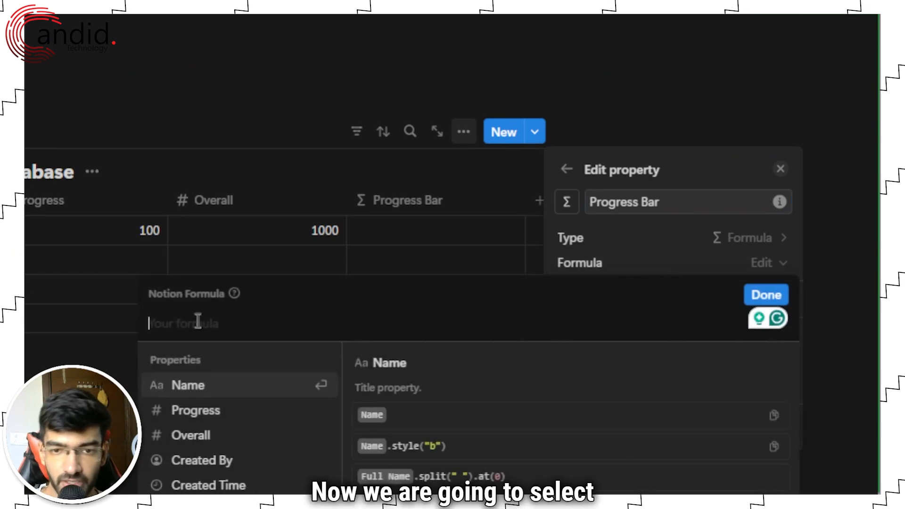
type("progr")
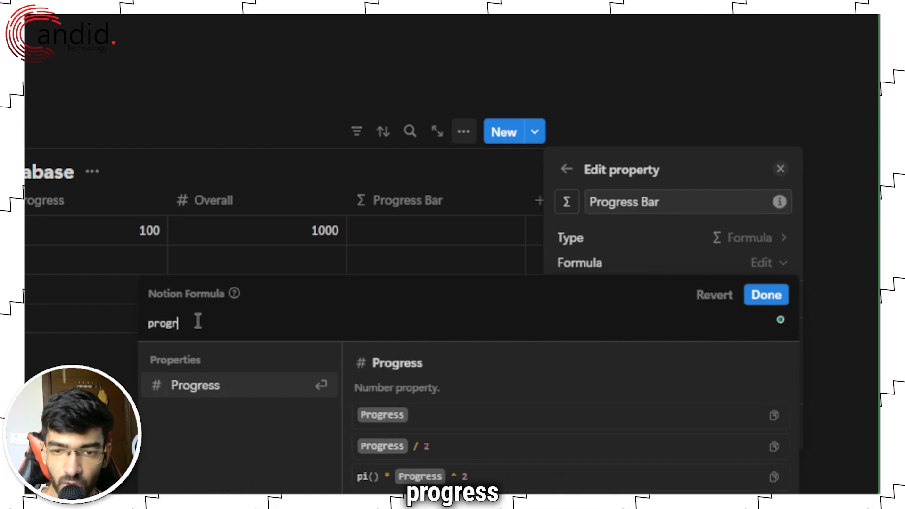
left_click(188, 420)
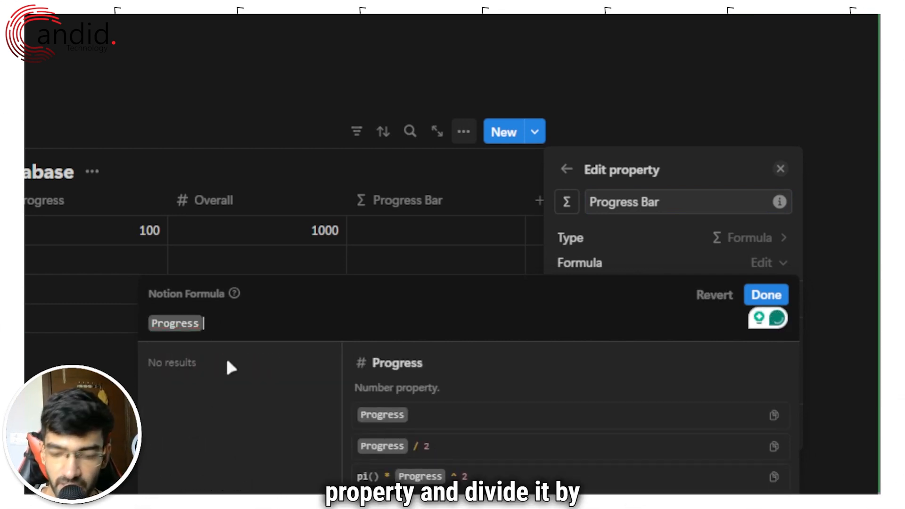
type("/overa")
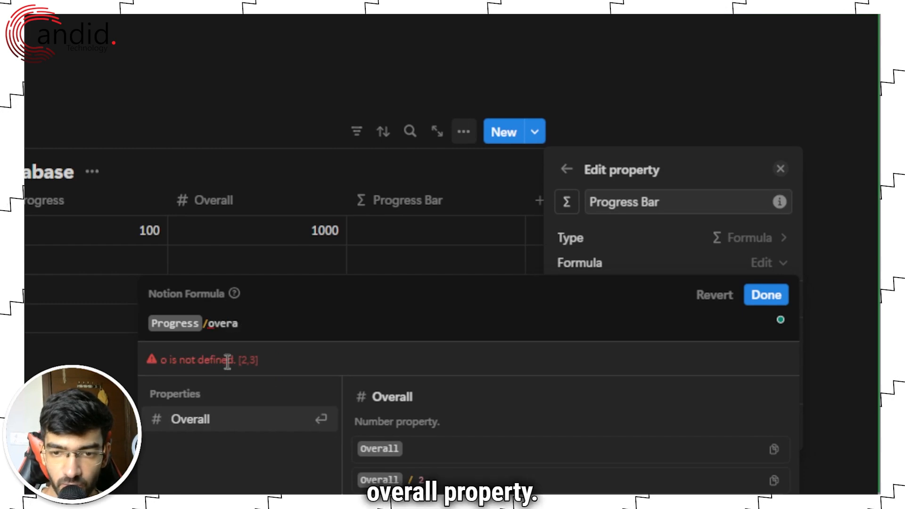
key("Return")
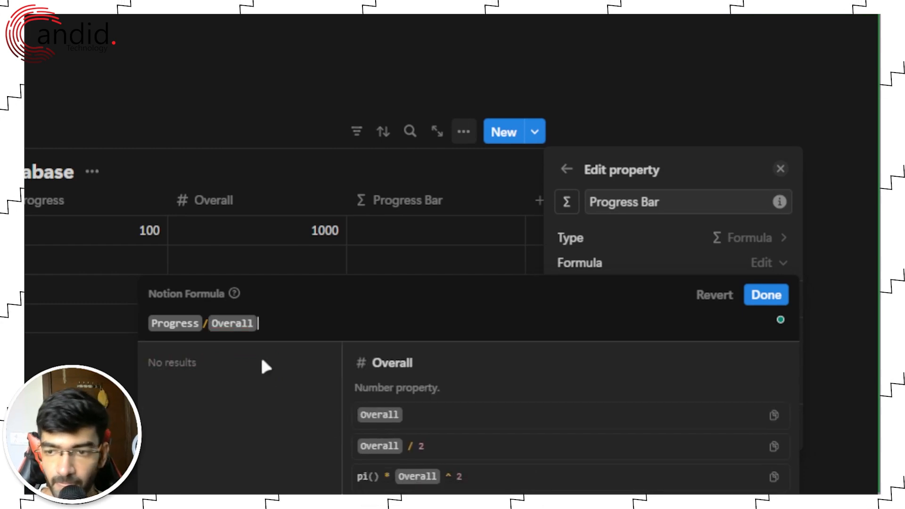
left_click(758, 301)
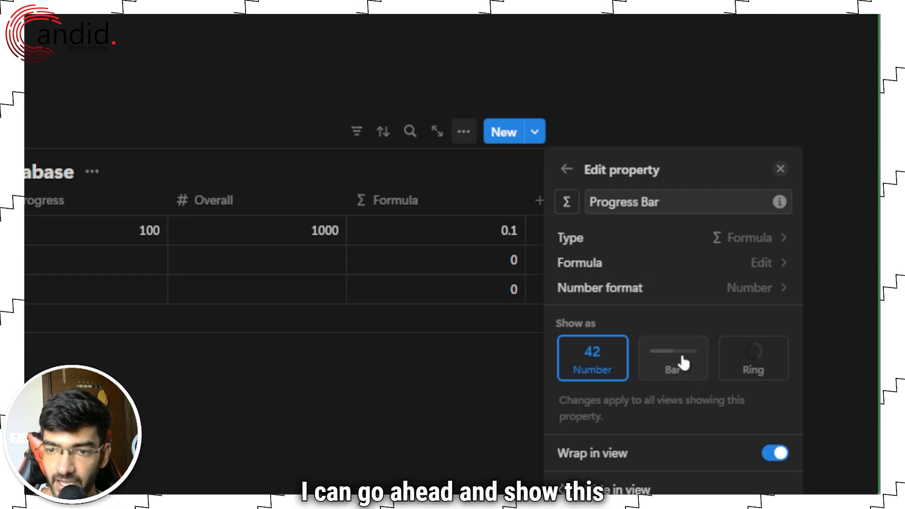
Try the ring display for the Progress Bar property, set its number format to Percent and show it as a bar
left_click(695, 348)
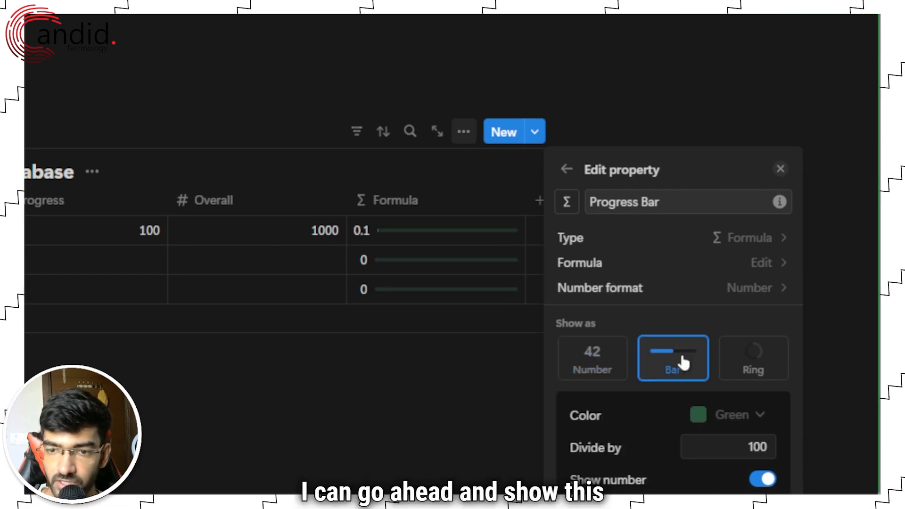
left_click(742, 353)
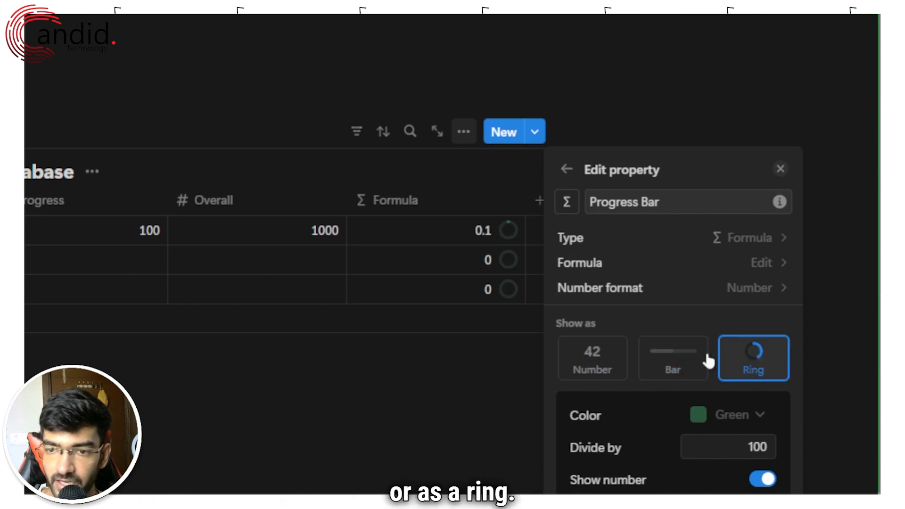
left_click(698, 288)
left_click(689, 133)
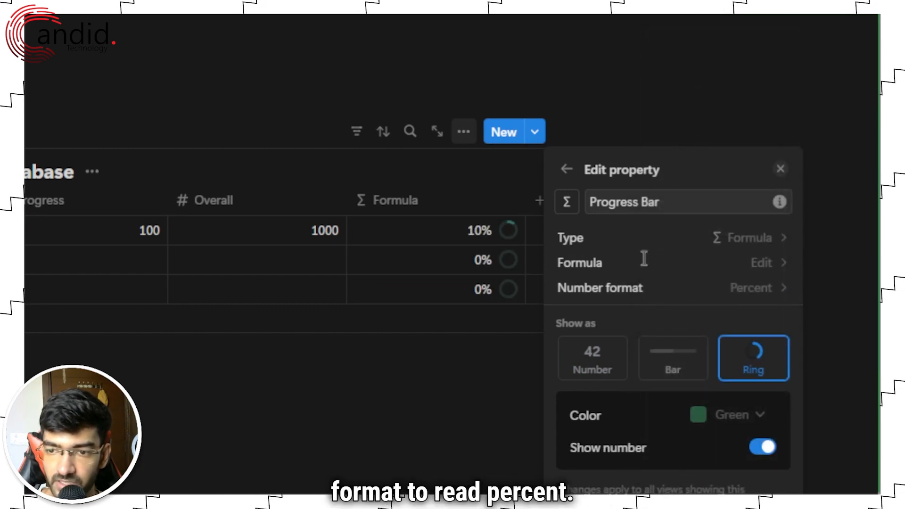
left_click(673, 371)
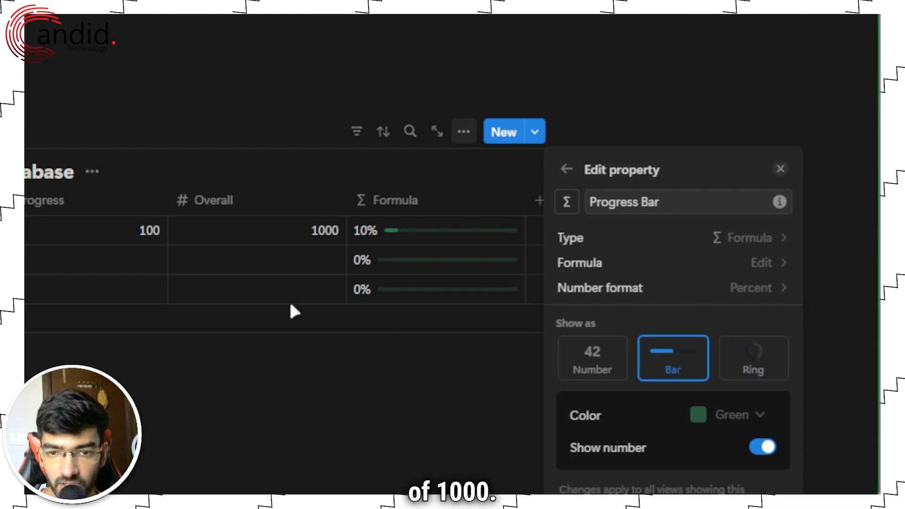
Change the Progress value in the first row to 300
left_click(144, 233)
left_click(150, 235)
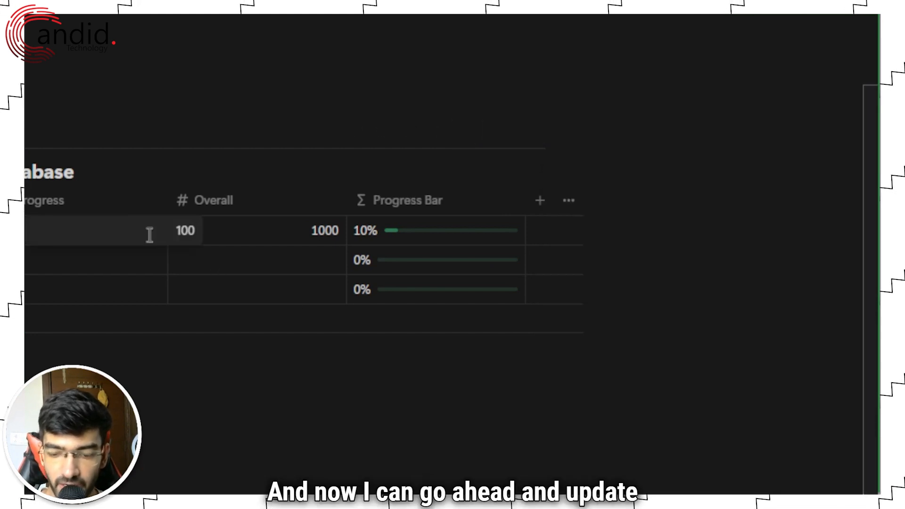
key("BackSpace")
type("300")
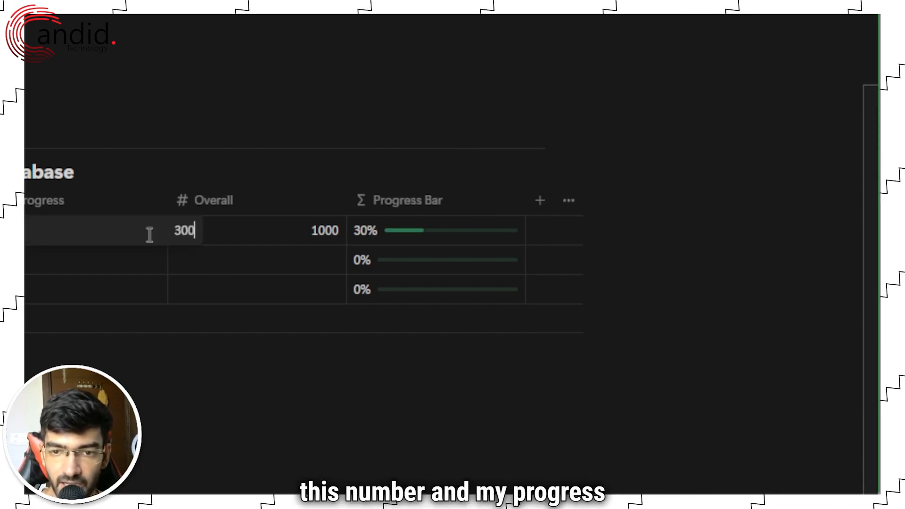
Replace the first row's Progress value with 600
key("BackSpace")
key("BackSpace")
key("BackSpace")
type("600")
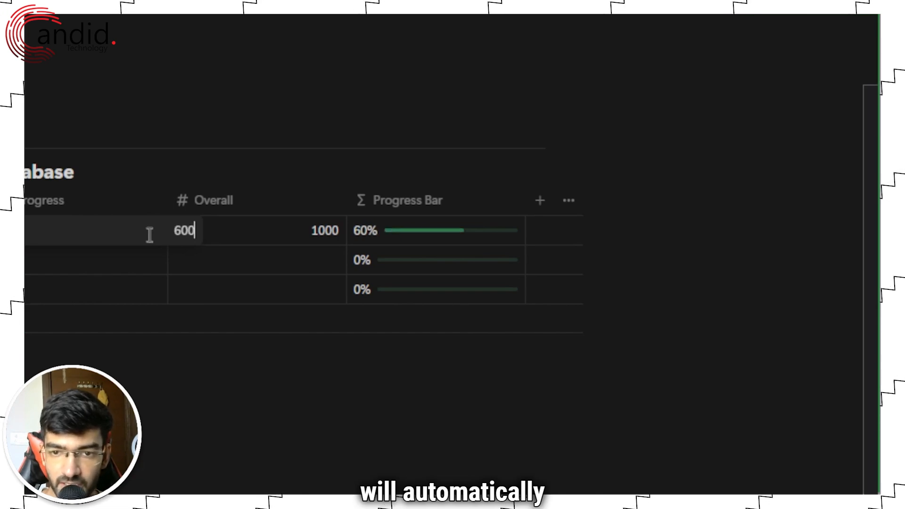
key("BackSpace")
key("BackSpace")
type("-")
key("BackSpace")
type("00")
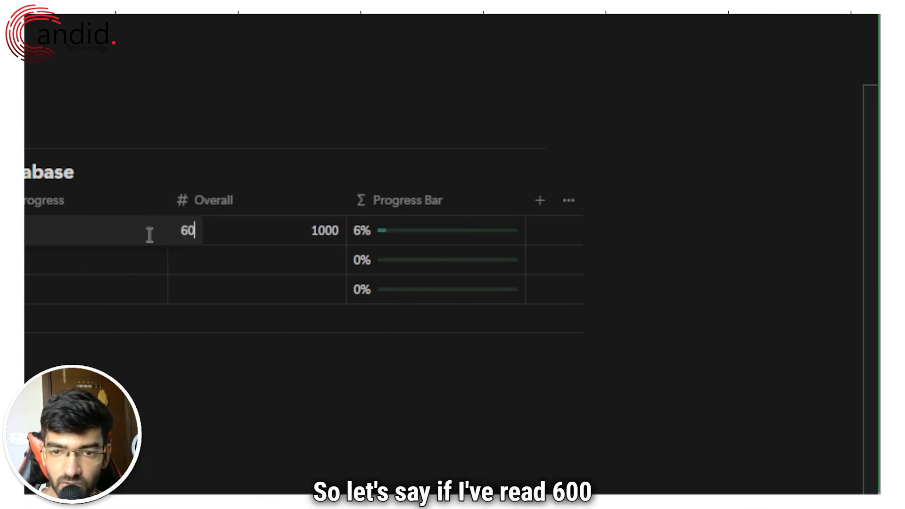
key("Return")
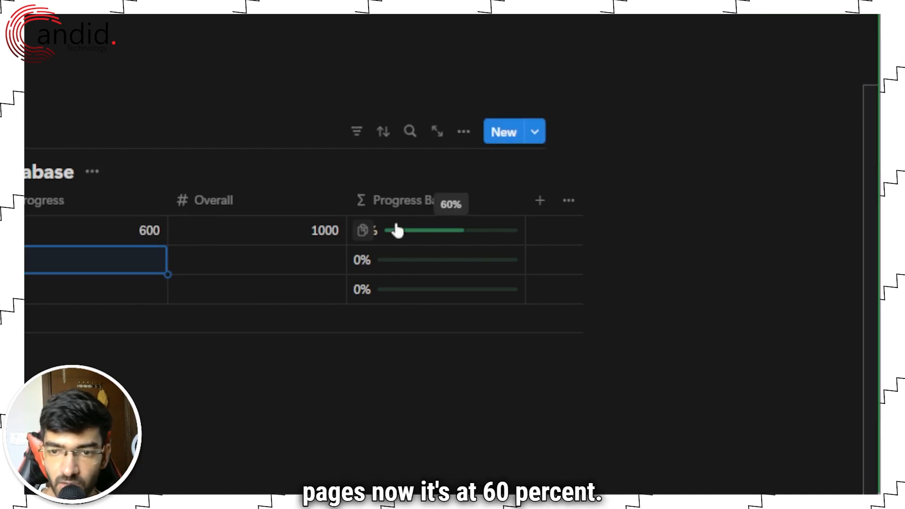
Set the first row's Progress value to 583
left_click(151, 229)
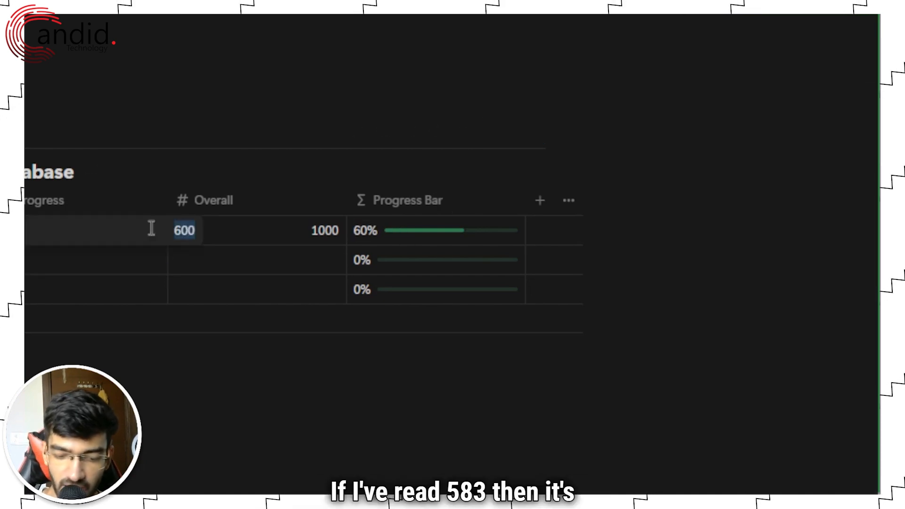
type("5")
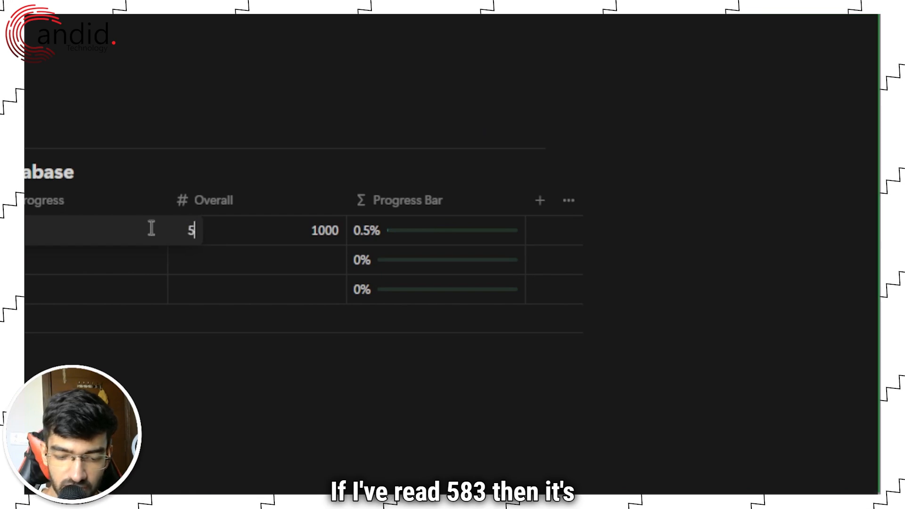
type("83")
key("Return")
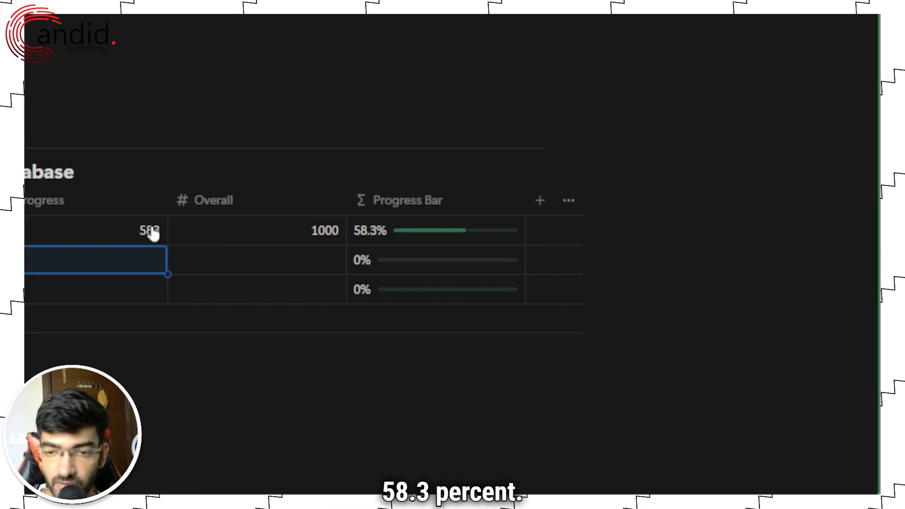
left_click(438, 232)
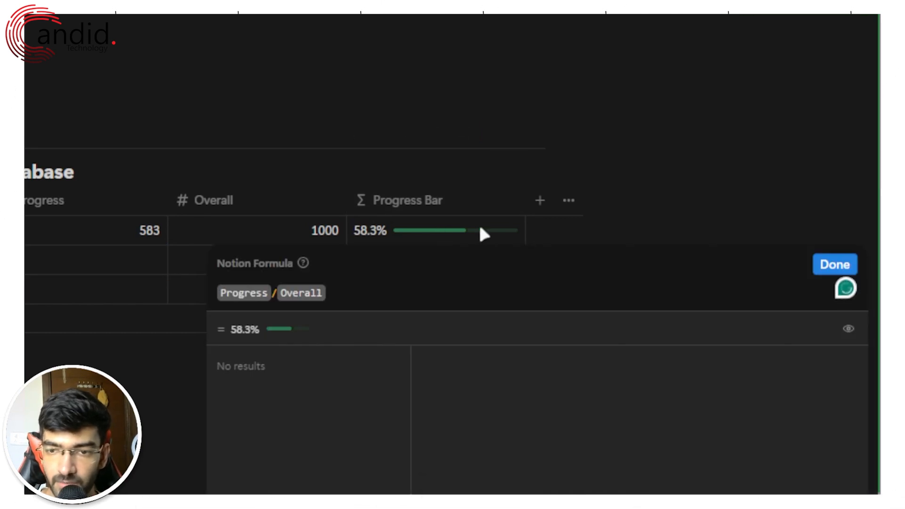
key("Escape")
Open the Progress Bar property's settings and try the Ring and Number displays before returning it to Bar
left_click(489, 201)
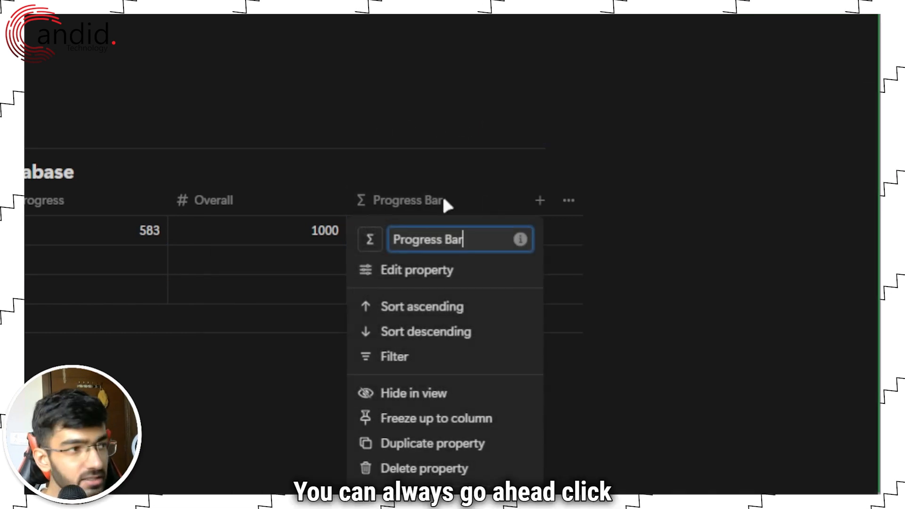
left_click(454, 271)
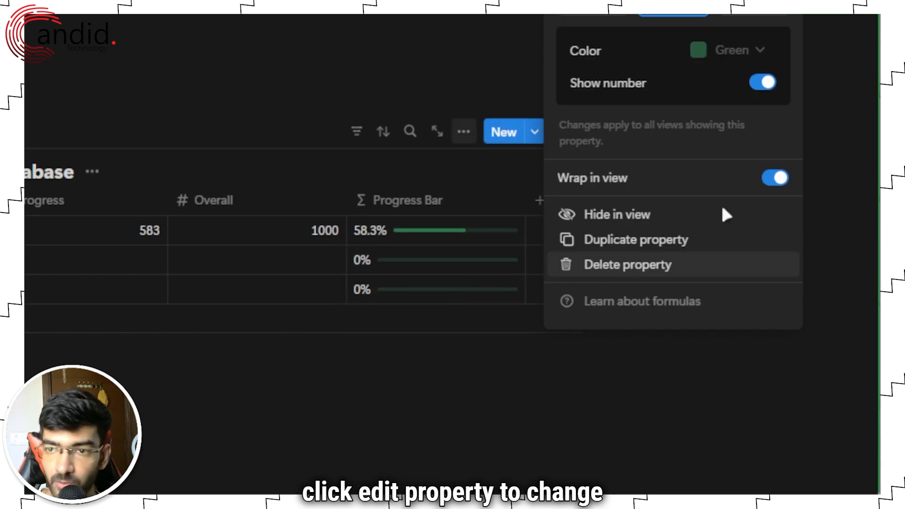
left_click(753, 245)
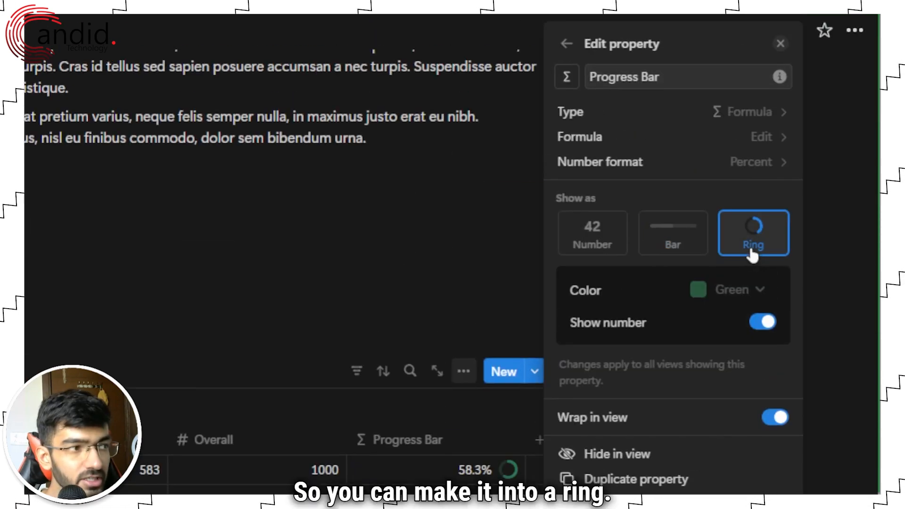
left_click(659, 248)
left_click(613, 249)
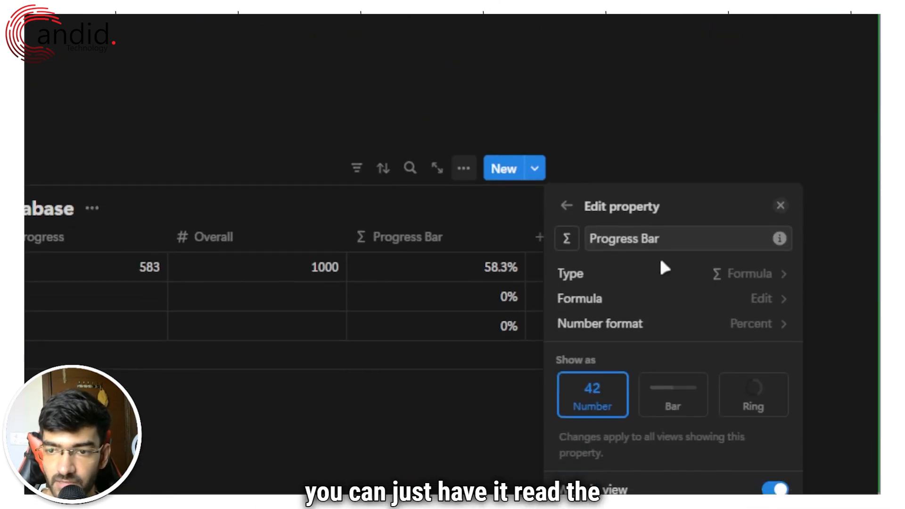
left_click(685, 366)
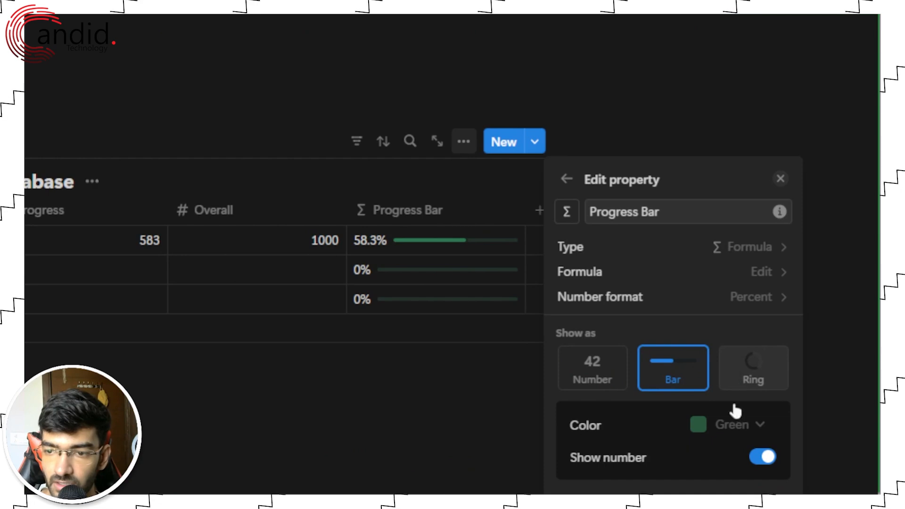
Try Yellow, Pink, Blue and Light gray as the progress bar's color
left_click(733, 424)
left_click(722, 265)
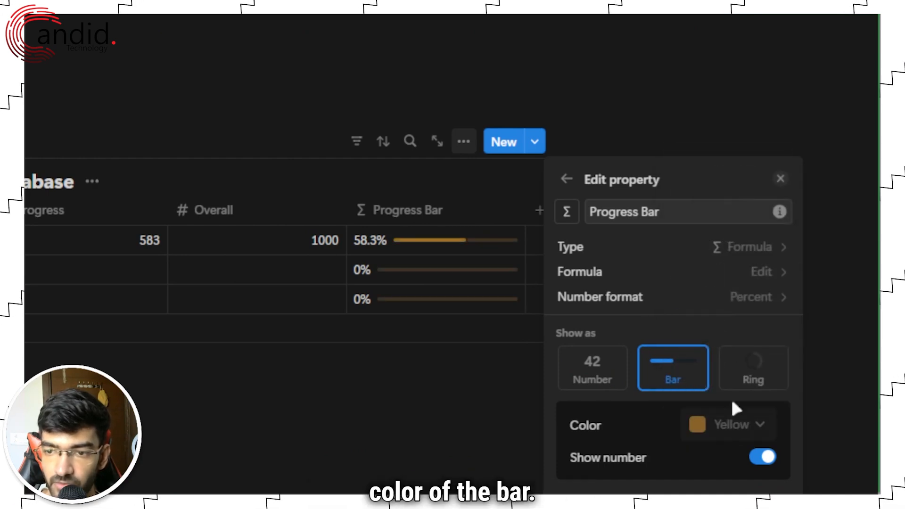
left_click(731, 424)
left_click(711, 364)
left_click(723, 424)
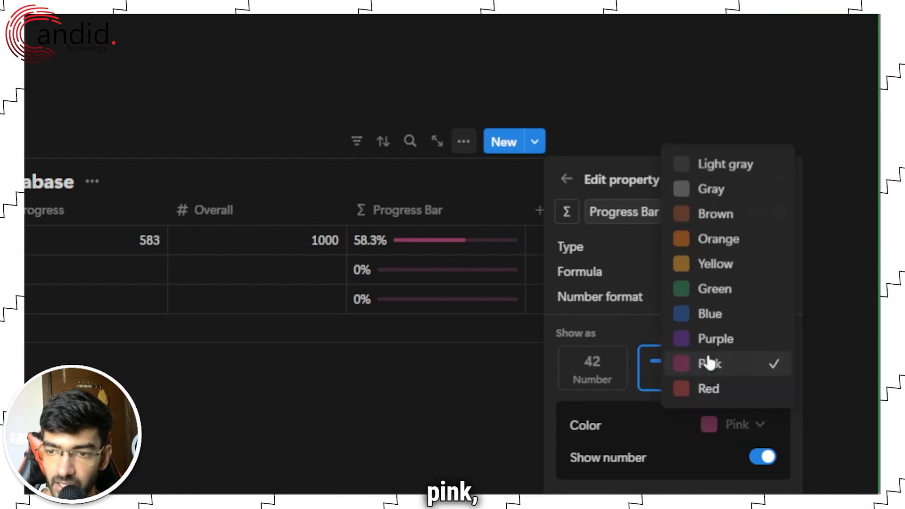
left_click(708, 315)
left_click(736, 423)
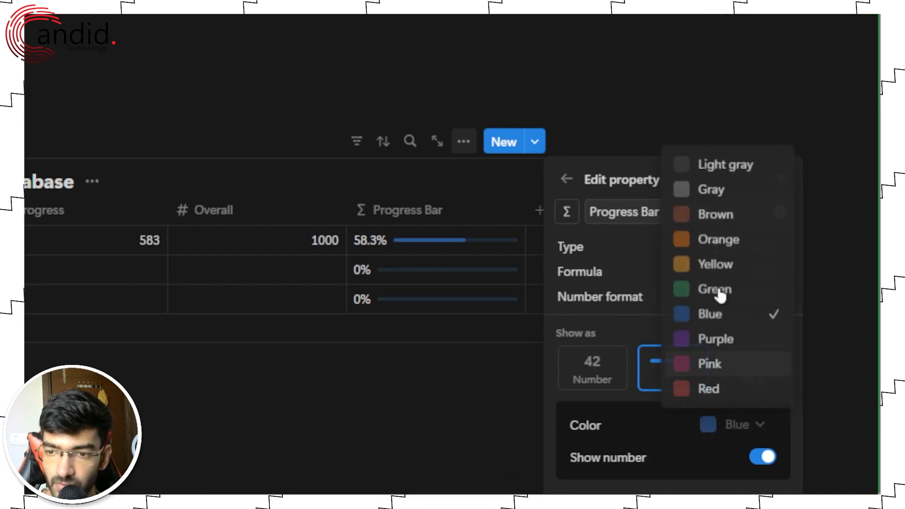
left_click(713, 172)
Set the progress bar's color to Red and toggle its number display off and back on
left_click(734, 423)
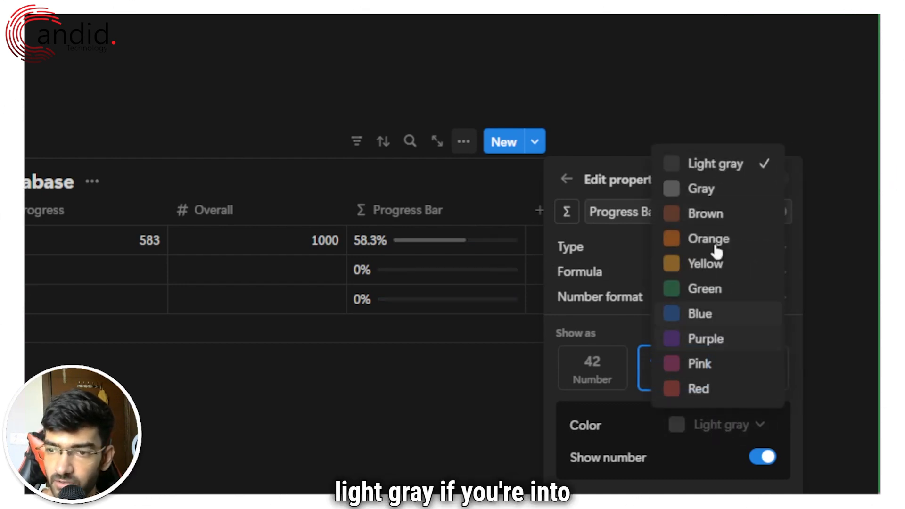
left_click(699, 389)
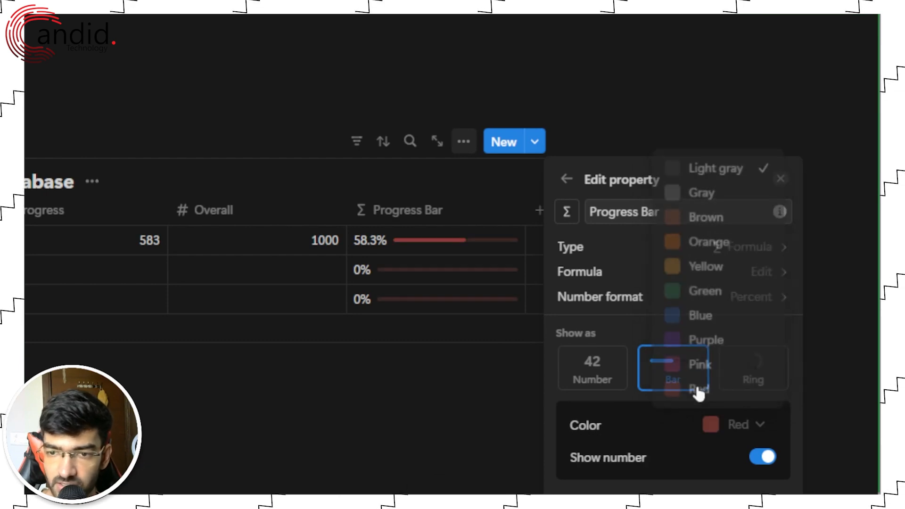
left_click(764, 261)
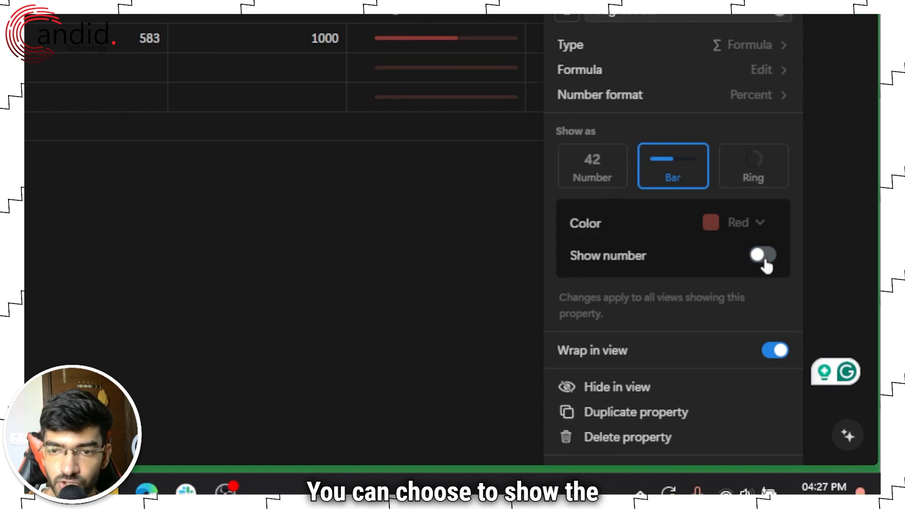
left_click(765, 260)
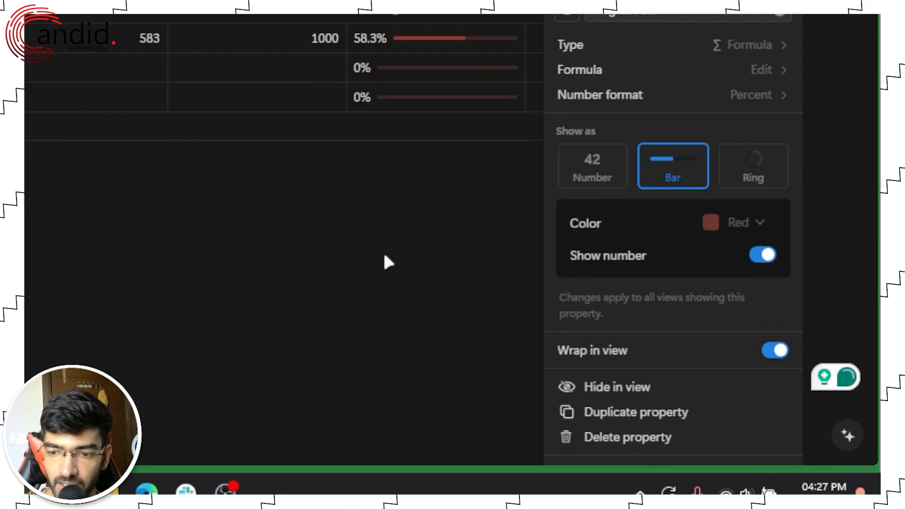
left_click(383, 250)
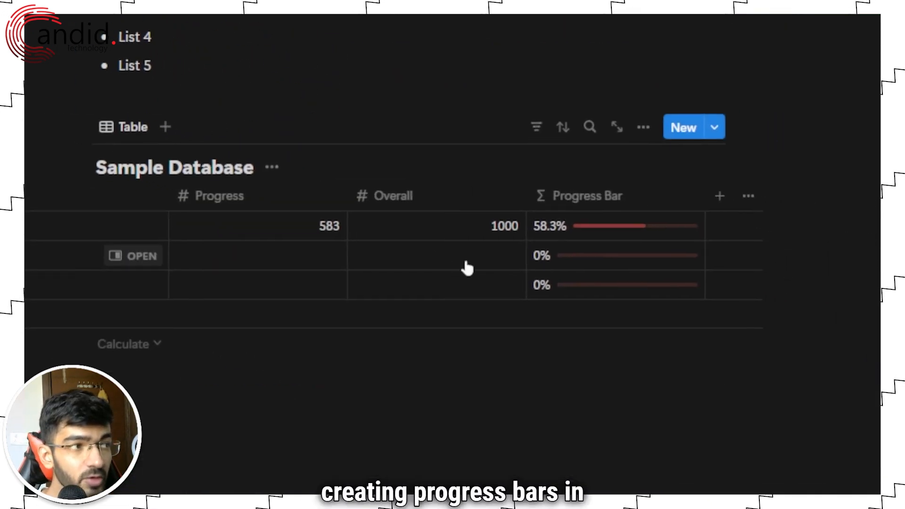